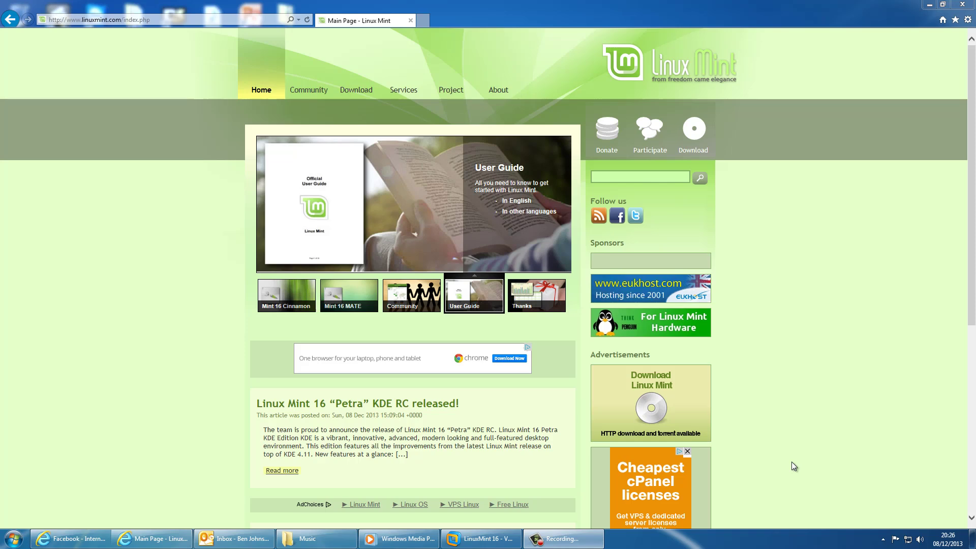
- Go to the Linux Mint downloads and open the Cinnamon 64-bit edition page
click(694, 129)
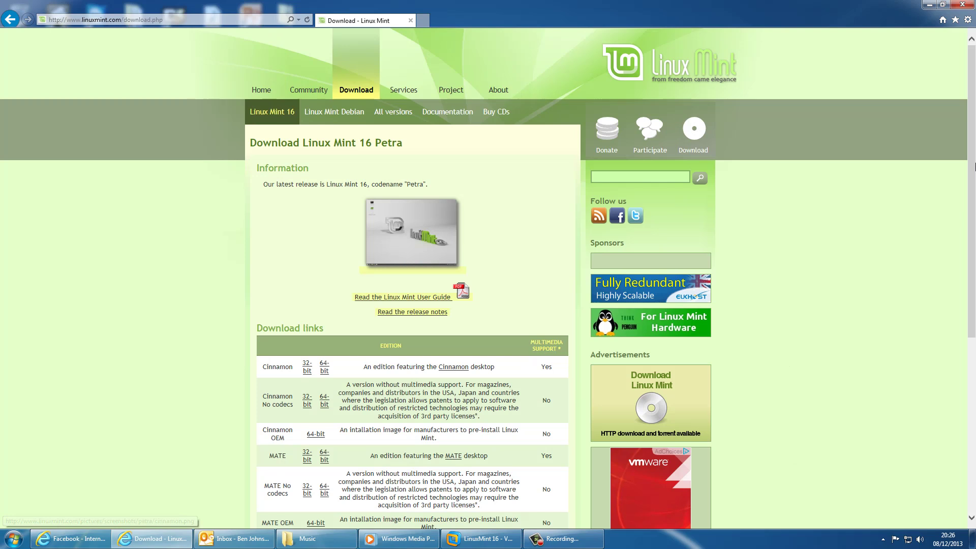
scroll(457, 254, down, 2)
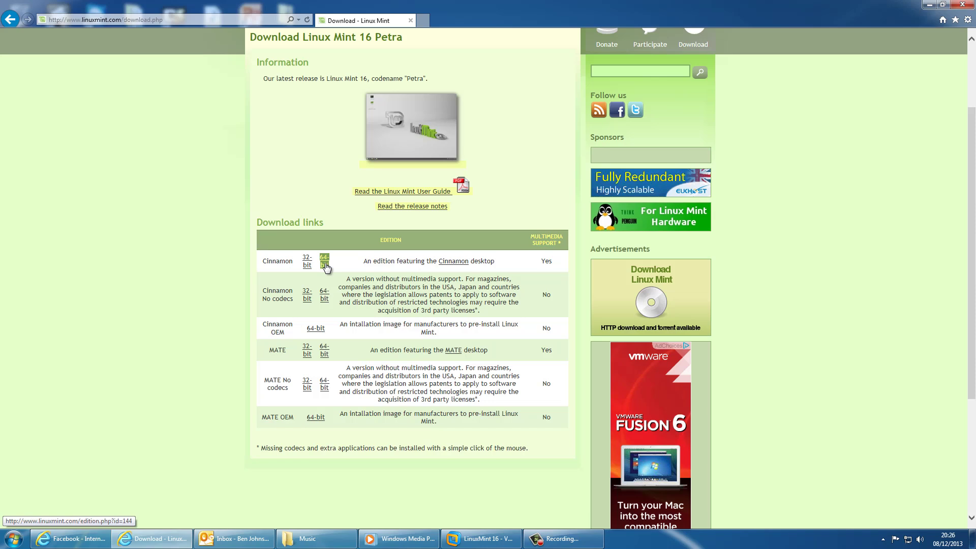
click(324, 262)
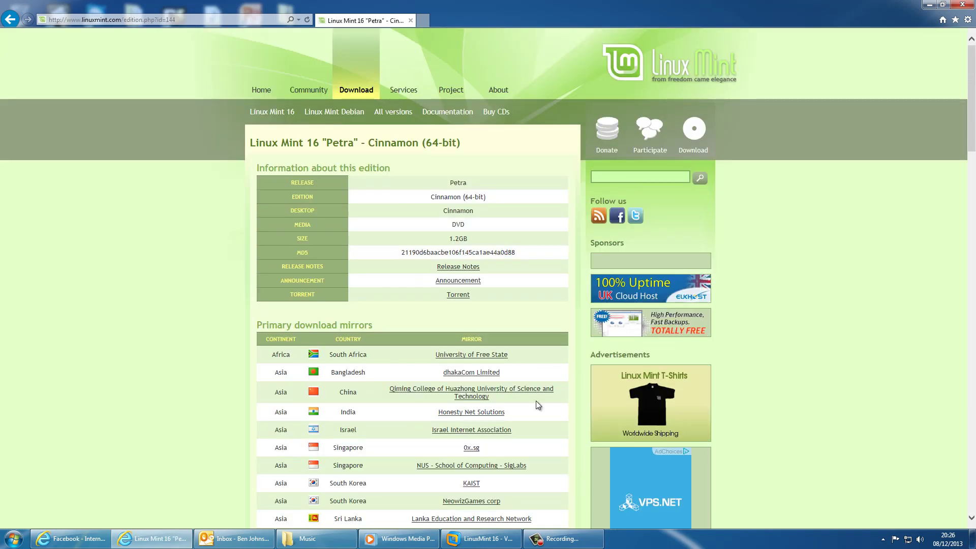
mouse_move(972, 114)
mouse_down()
mouse_move(973, 374)
mouse_move(973, 132)
mouse_up()
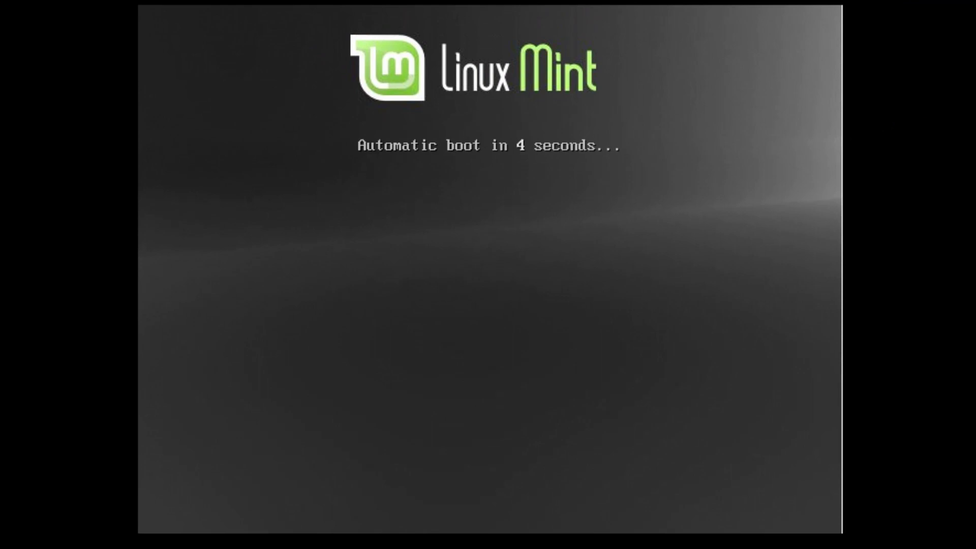
- Interrupt the automatic boot countdown to reach the live DVD boot menu
key(Escape)
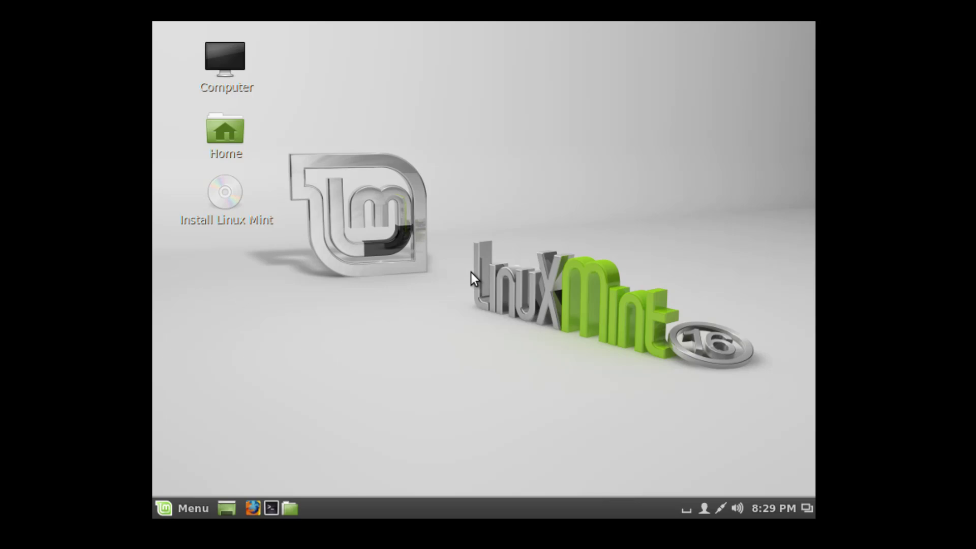
- Browse the applications menu categories, then launch Install Linux Mint from the desktop icon
click(172, 506)
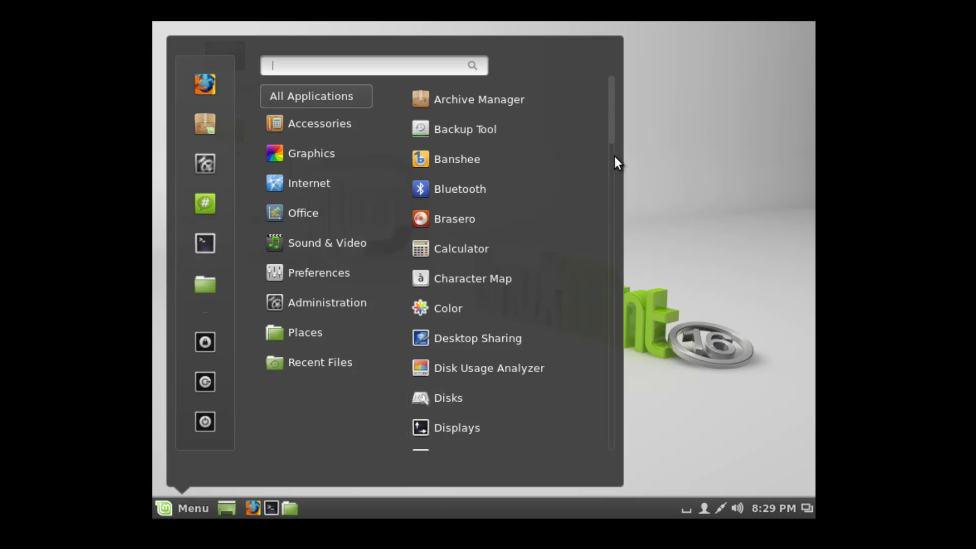
drag(611, 125, 621, 307)
scroll(606, 342, up, 15)
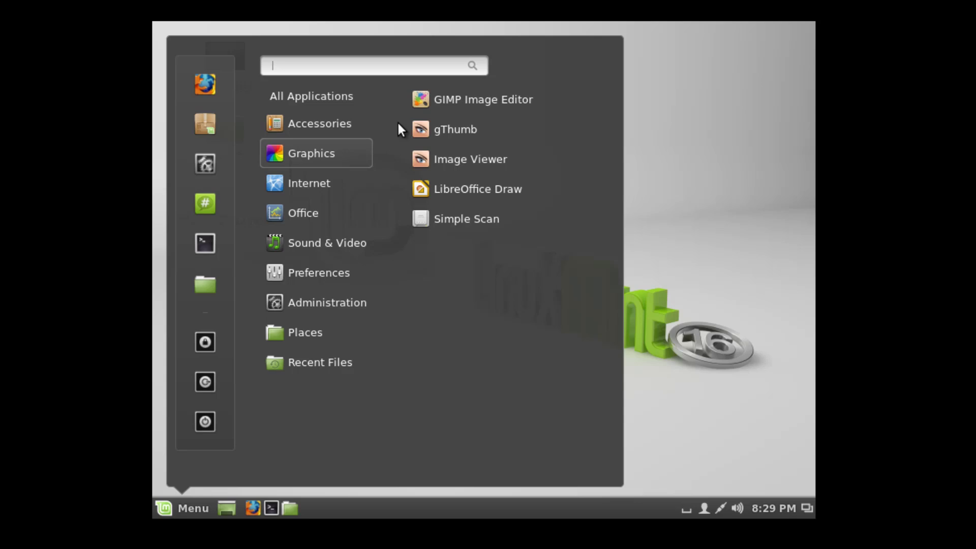
click(692, 150)
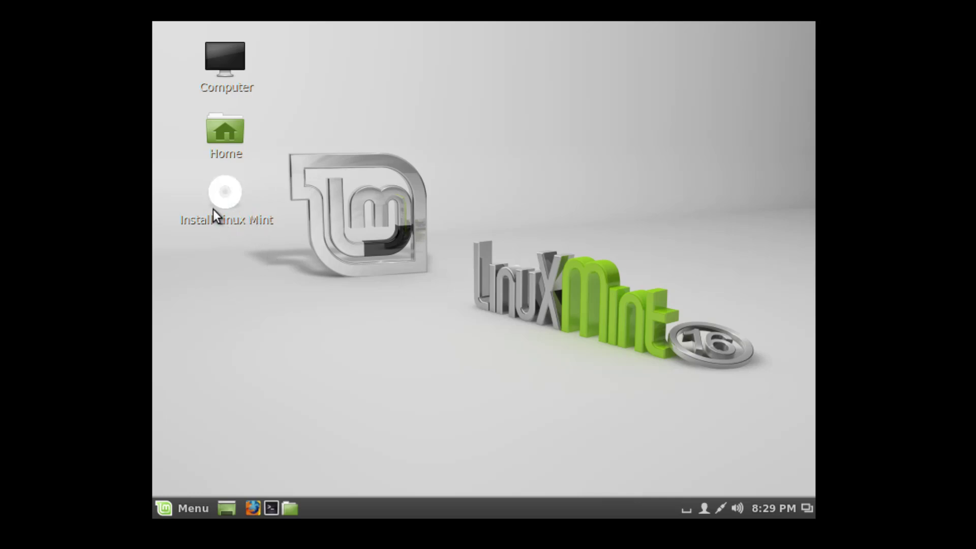
click(222, 193)
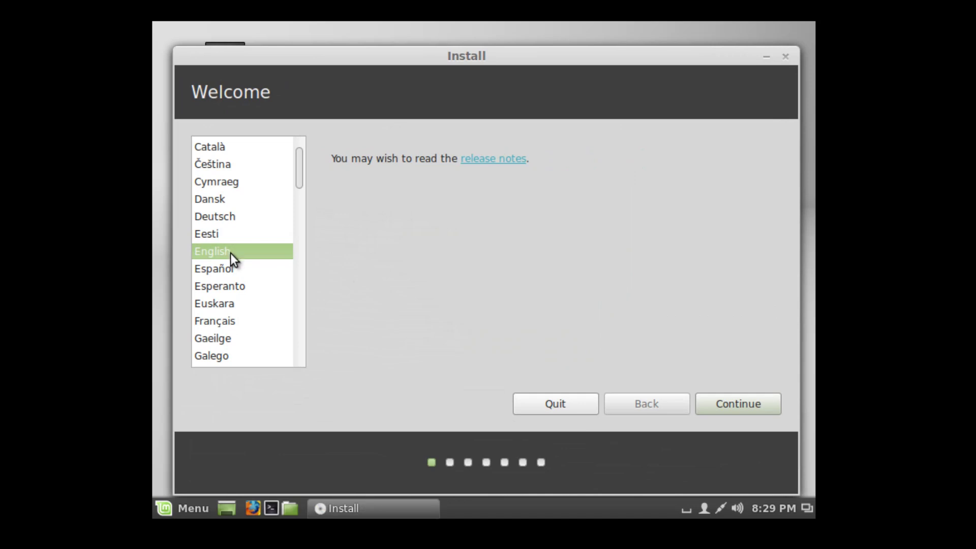
- Keep English, install with the whole disk erased, and set the time zone to London
click(742, 402)
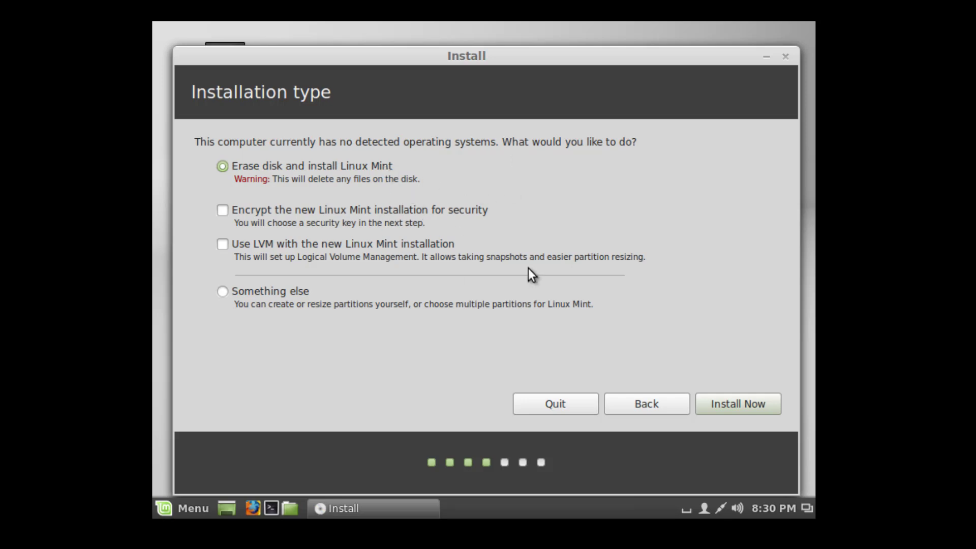
click(740, 404)
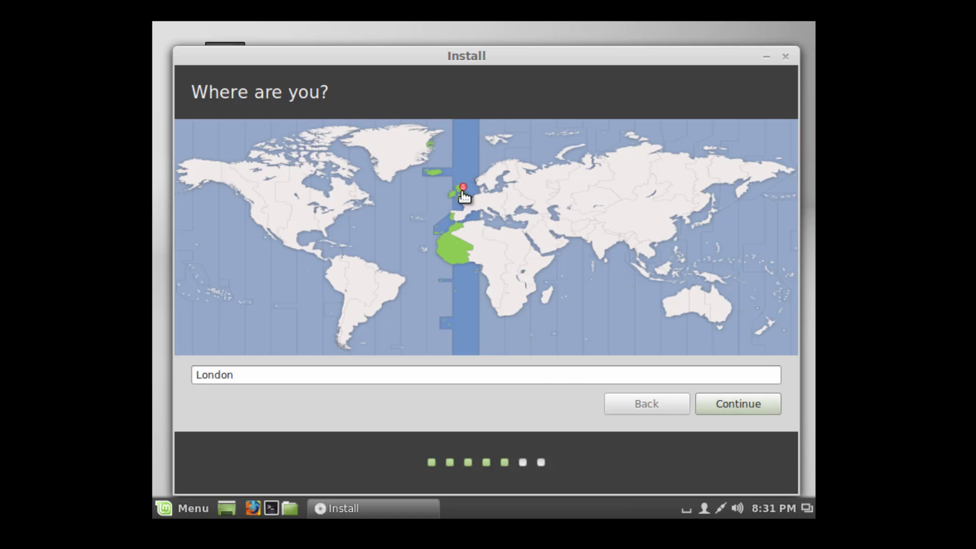
click(574, 201)
click(616, 200)
click(664, 194)
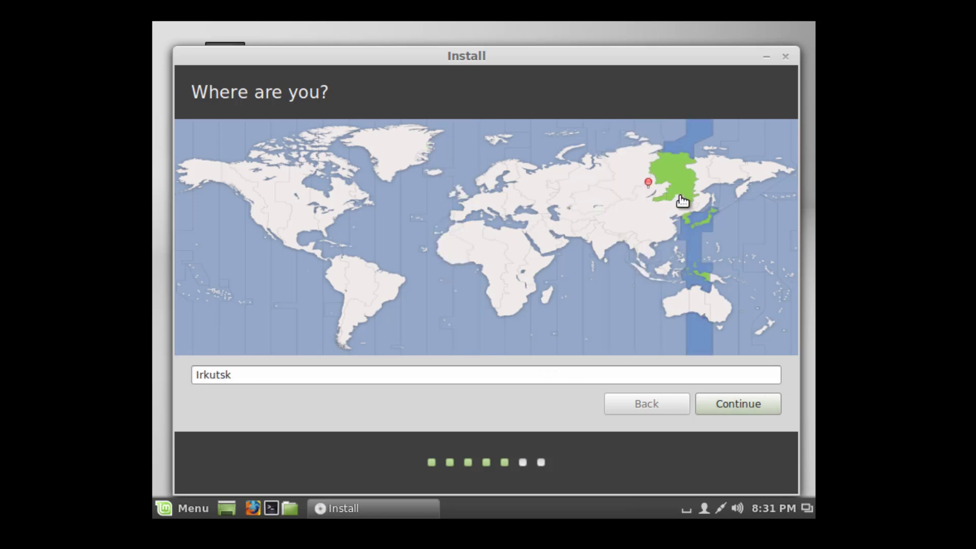
click(463, 198)
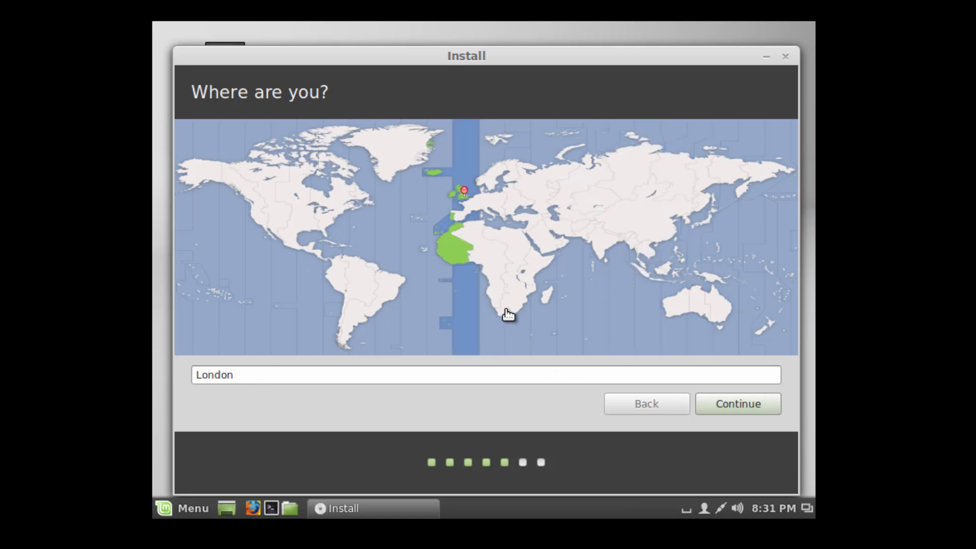
click(714, 404)
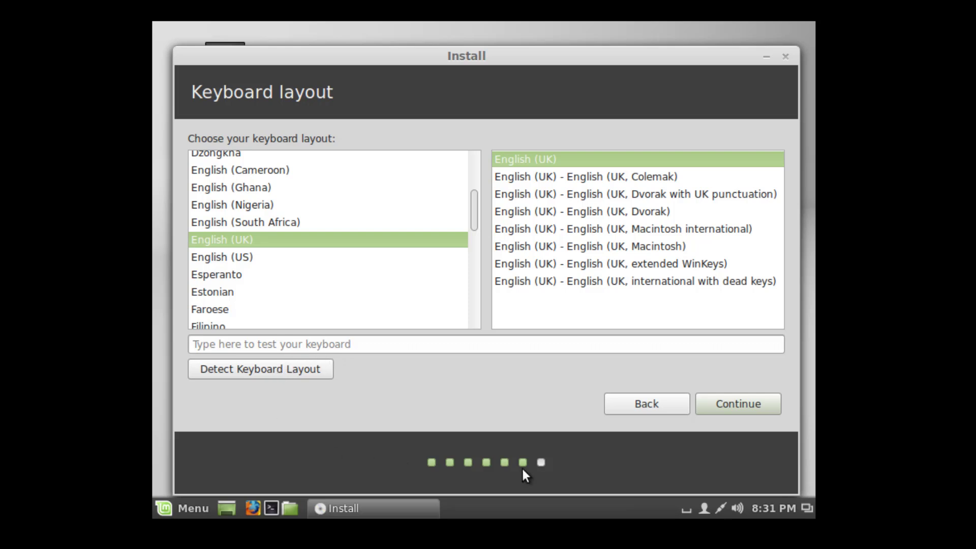
- Keep the English (UK) keyboard, enter the user's name and password, requiring it at login
click(713, 400)
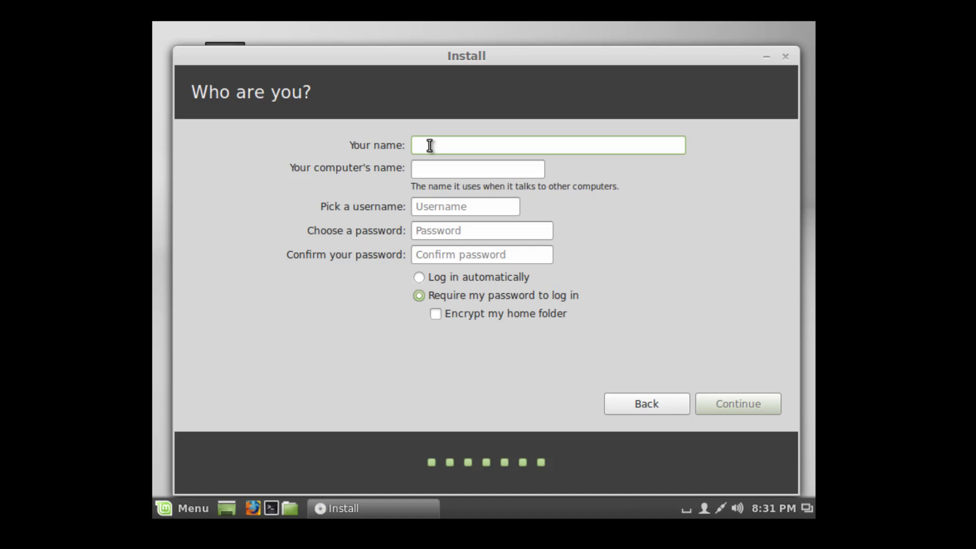
text(Be)
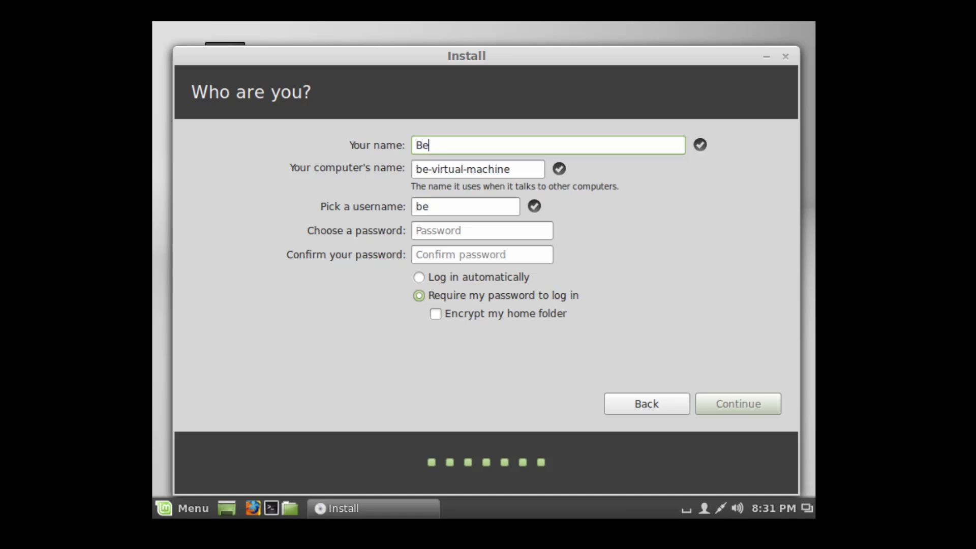
text(nsTechTips)
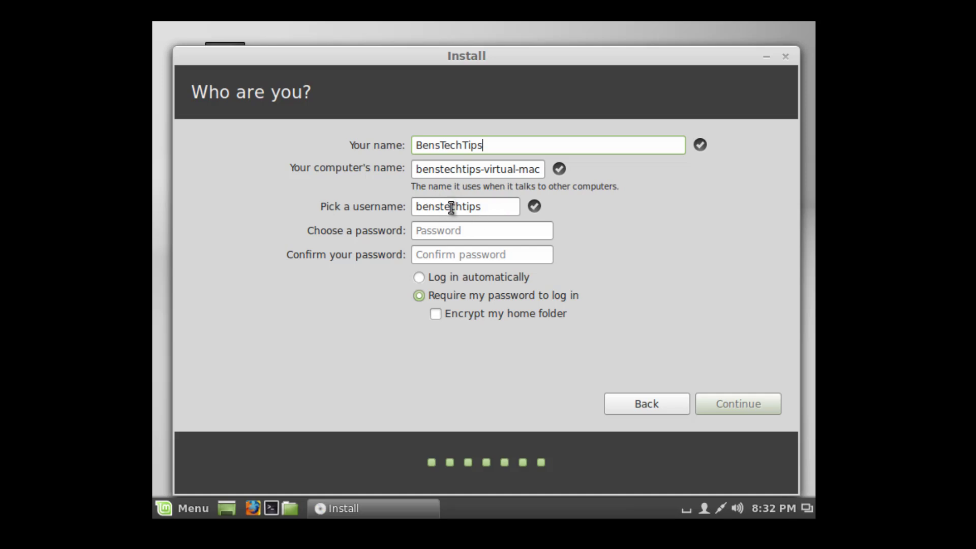
click(450, 231)
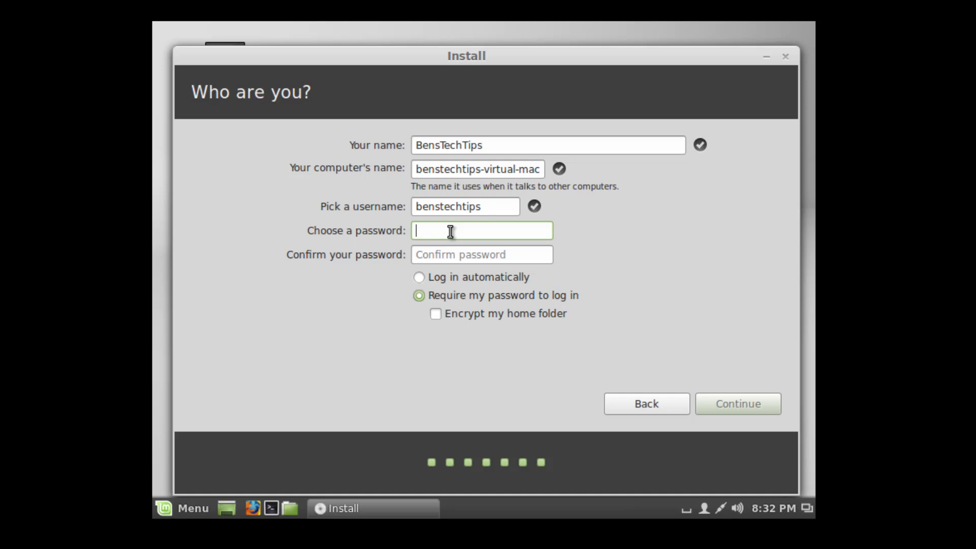
text(••••••••••)
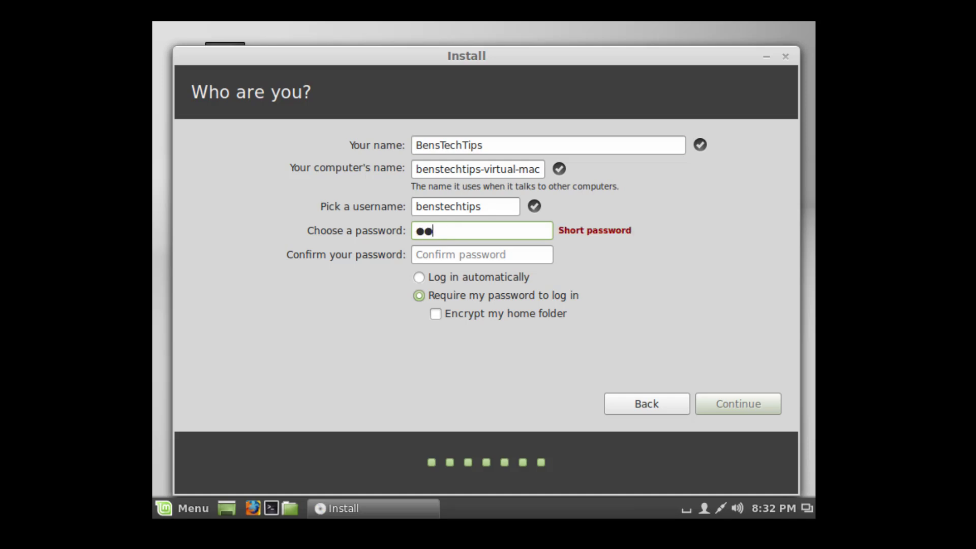
key(Tab)
text(••••••••••)
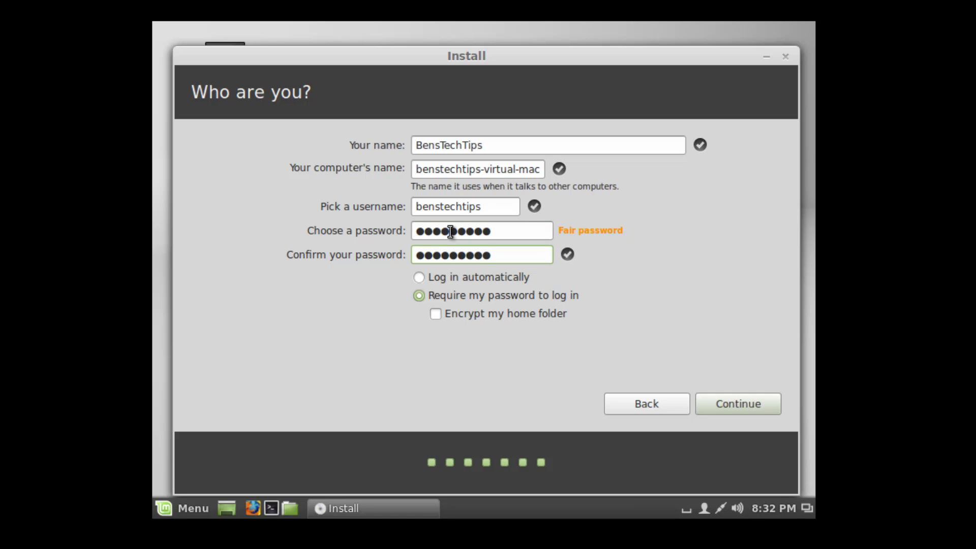
drag(450, 232, 449, 286)
click(503, 232)
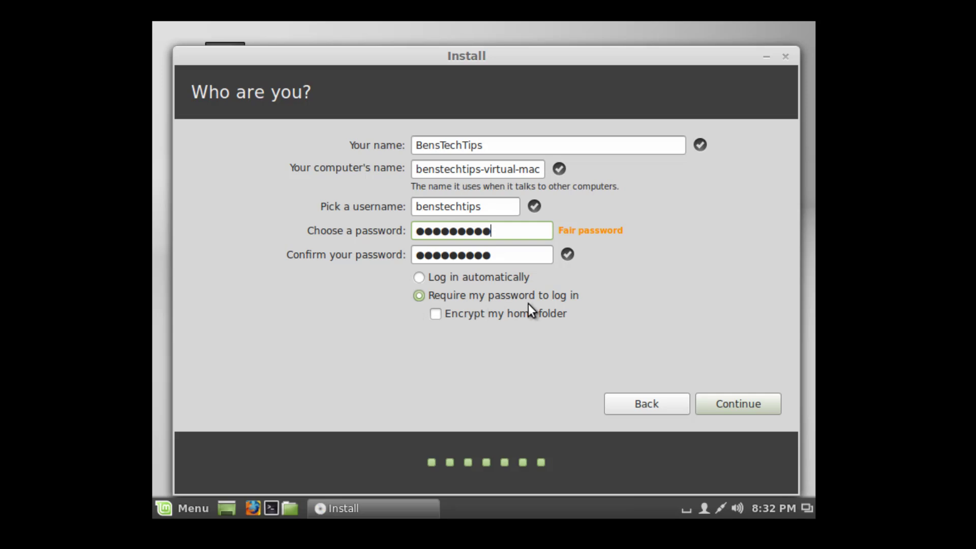
click(415, 294)
click(733, 405)
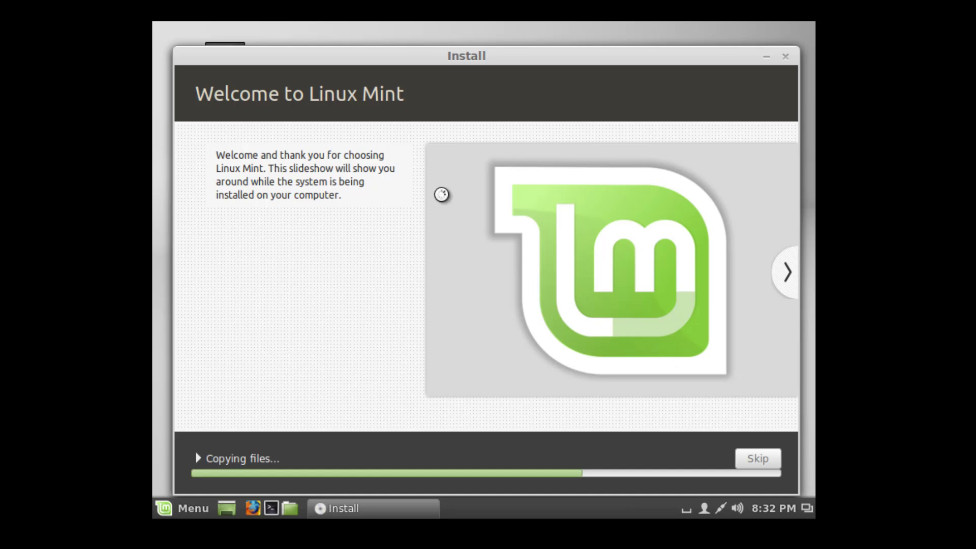
- Page through the slideshow from Browse the web to Find help while files copy
click(786, 273)
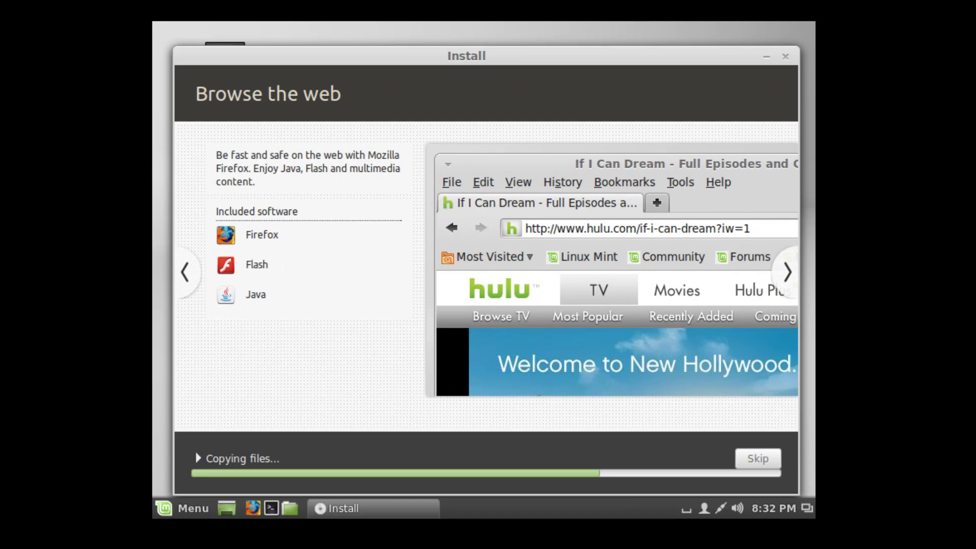
click(795, 278)
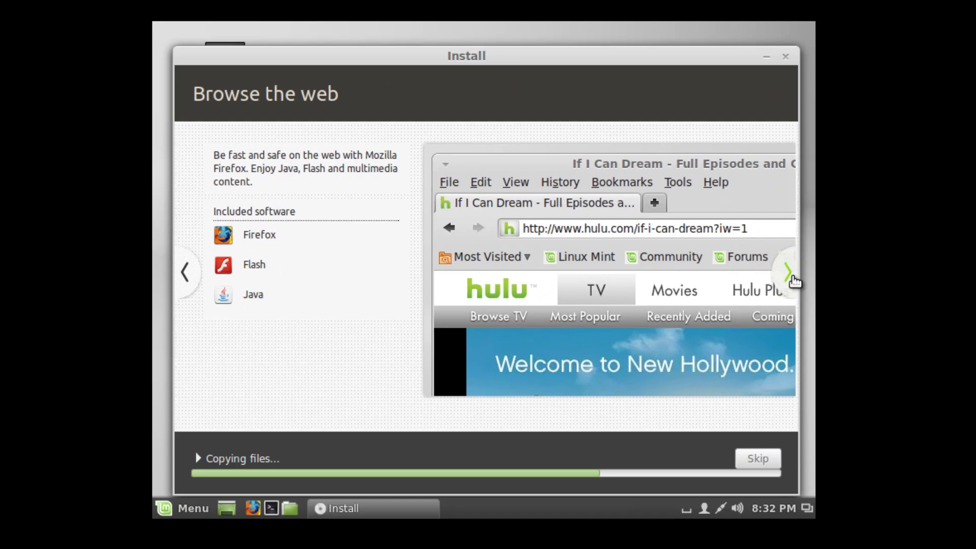
click(795, 279)
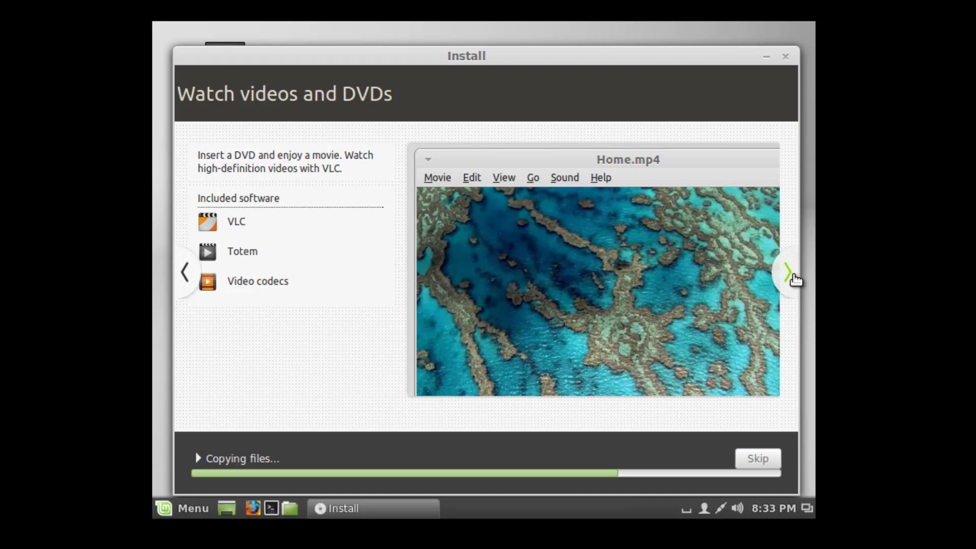
click(795, 278)
click(795, 278)
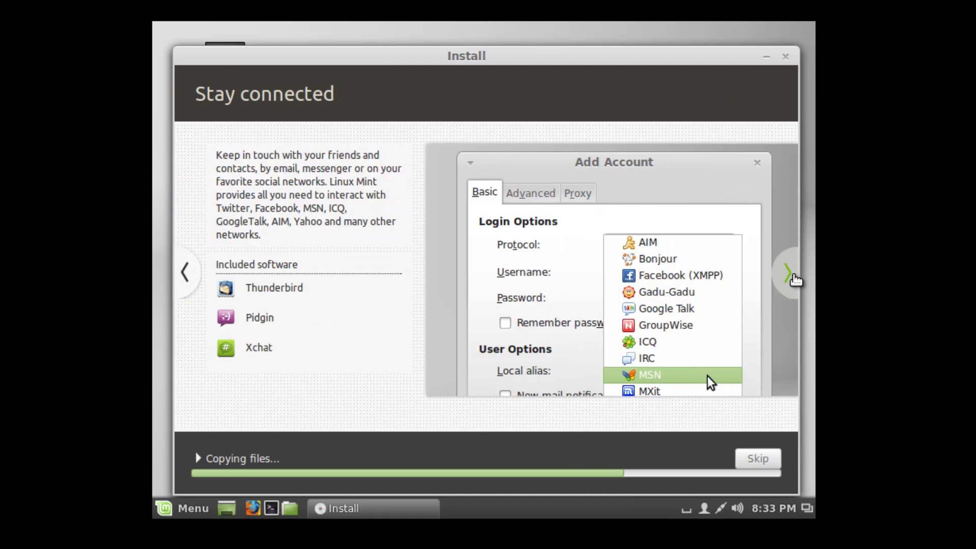
click(794, 278)
click(793, 277)
click(792, 277)
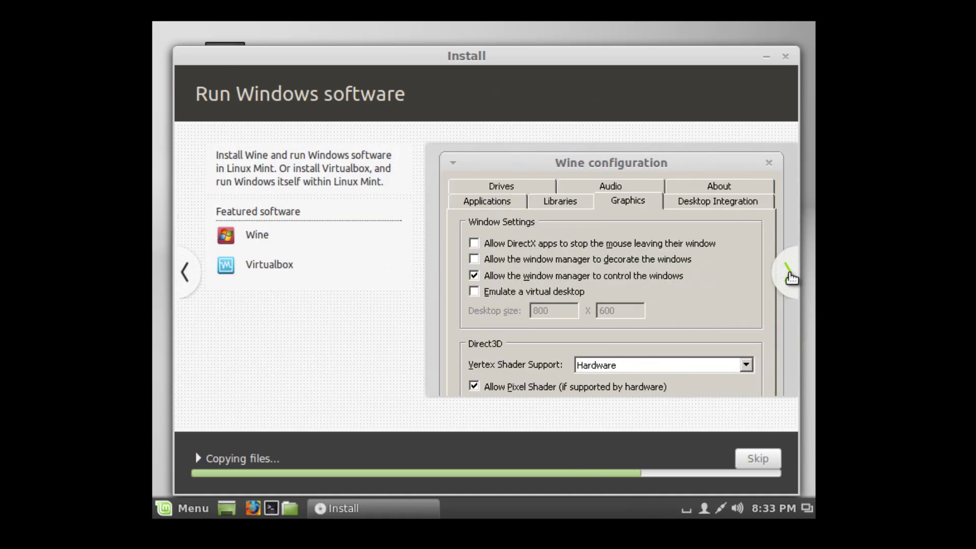
click(792, 277)
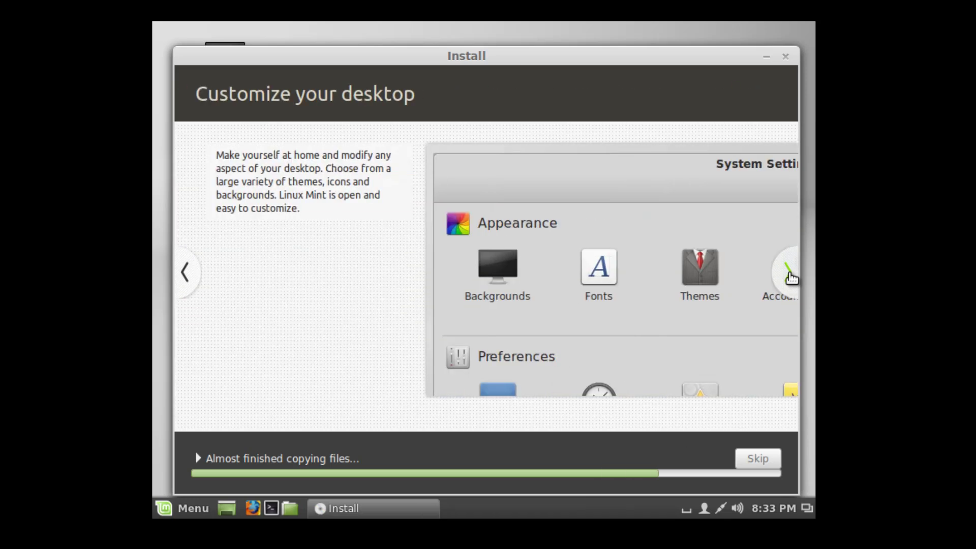
click(792, 278)
click(791, 278)
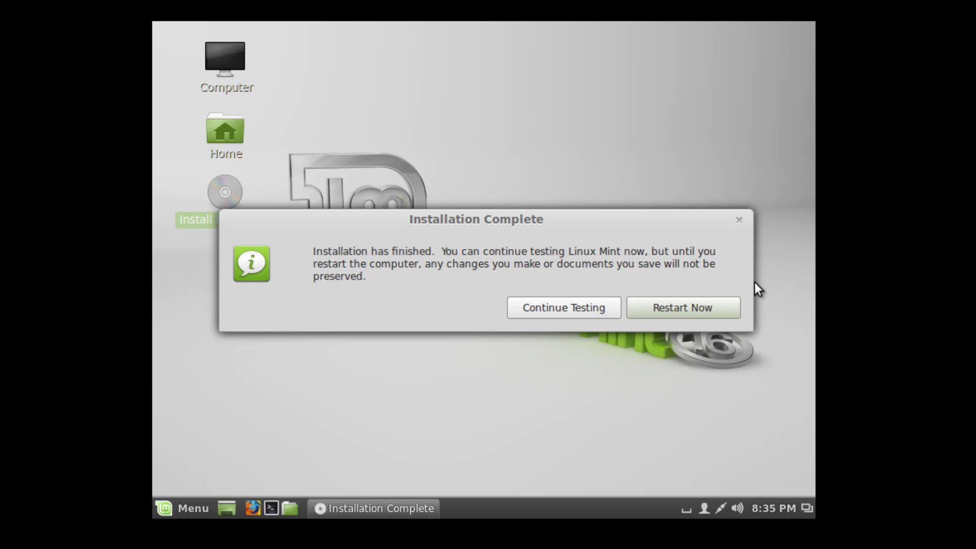
- Choose Restart Now to reboot into the new Linux Mint installation
click(717, 304)
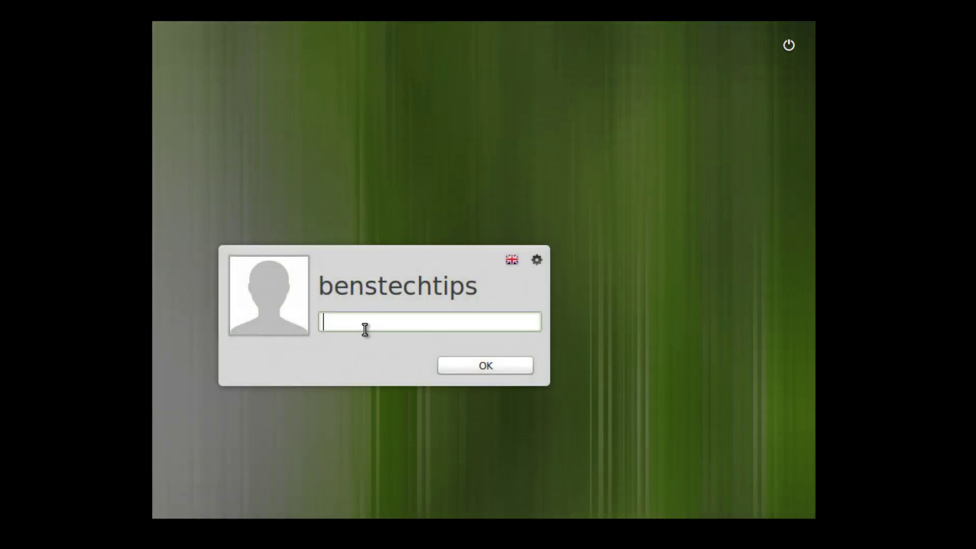
- Enter the account password at the login screen and sign in
text(**********)
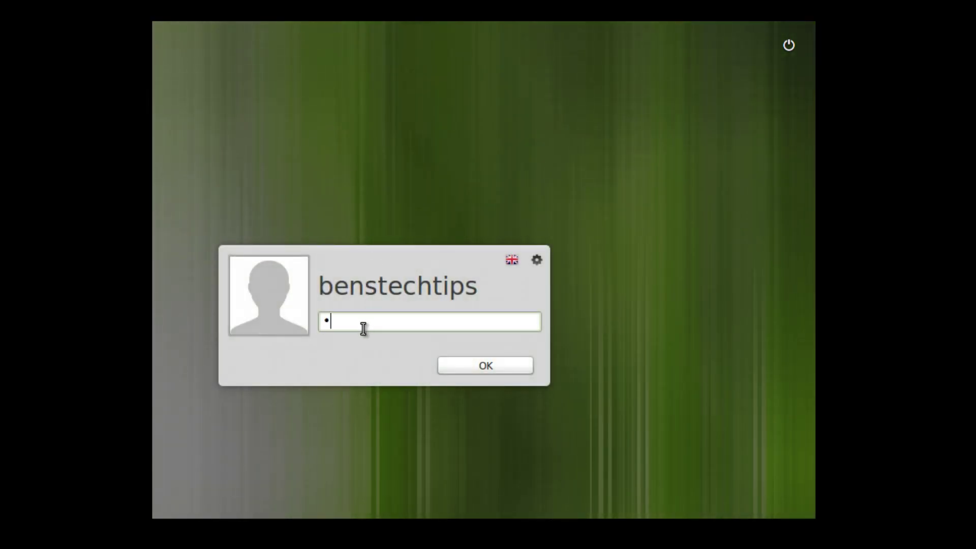
click(457, 366)
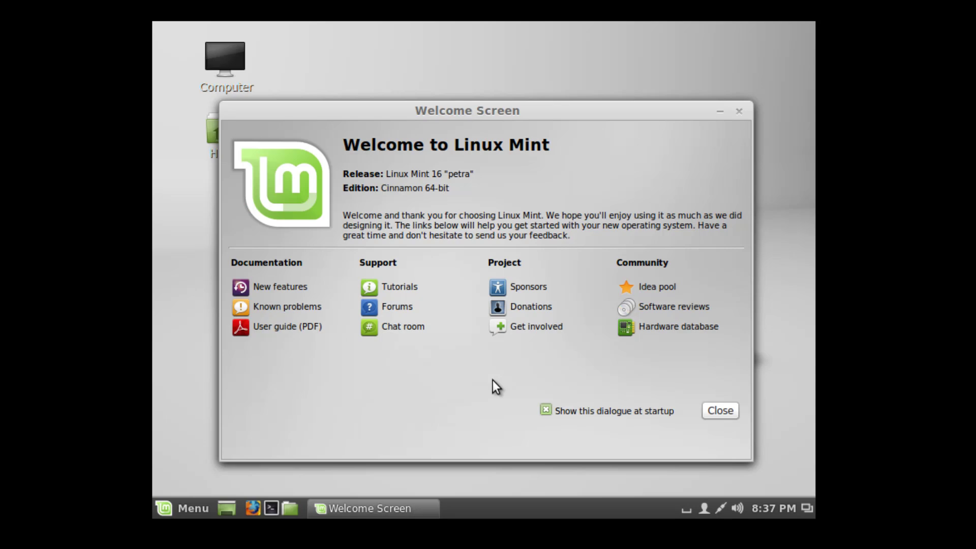
- Dismiss the Welcome to Linux Mint window
click(728, 415)
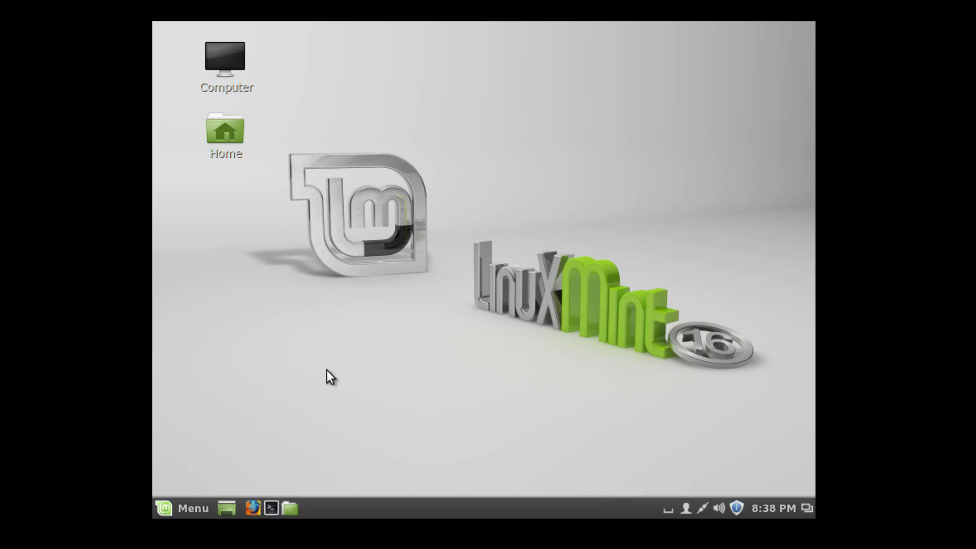
click(183, 508)
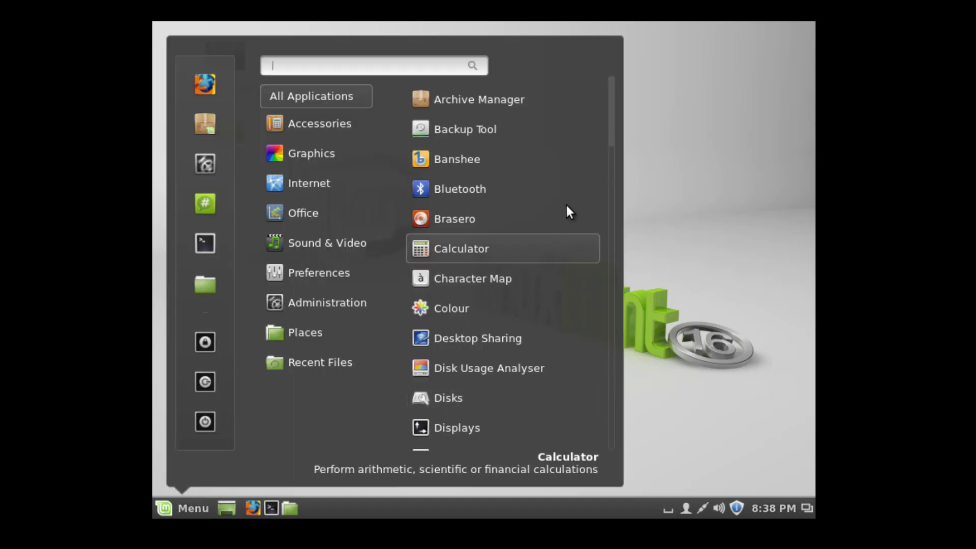
drag(612, 126, 609, 148)
scroll(518, 239, down, 2)
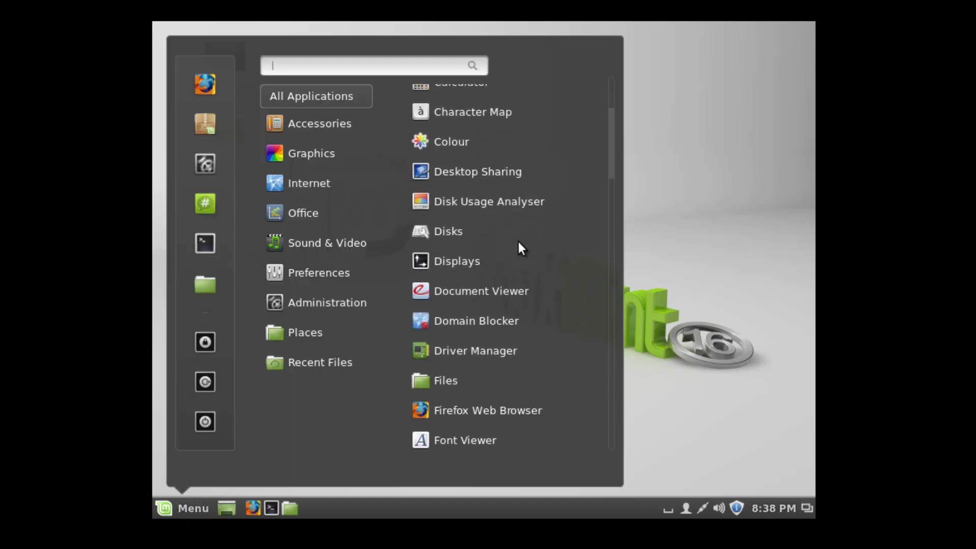
click(473, 343)
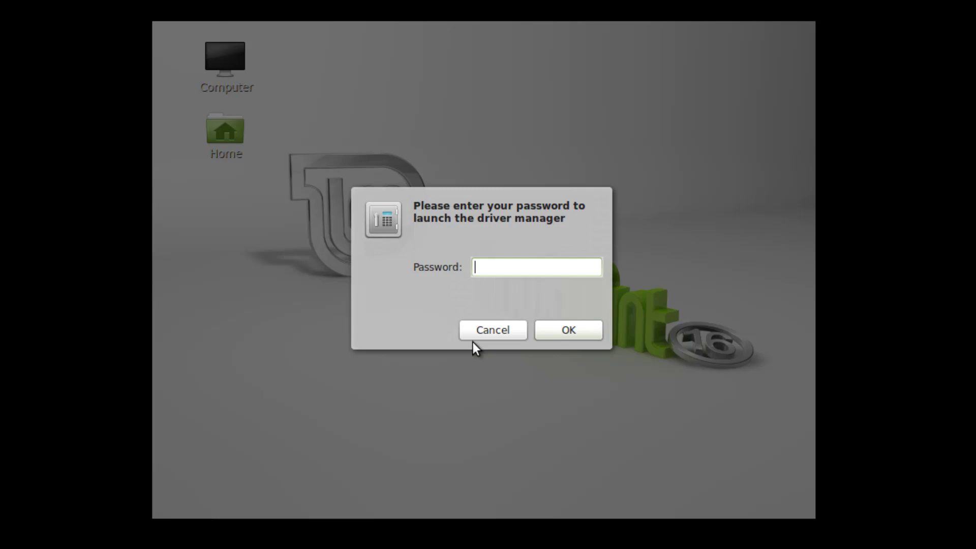
text(●●●●●●●●●)
key(Return)
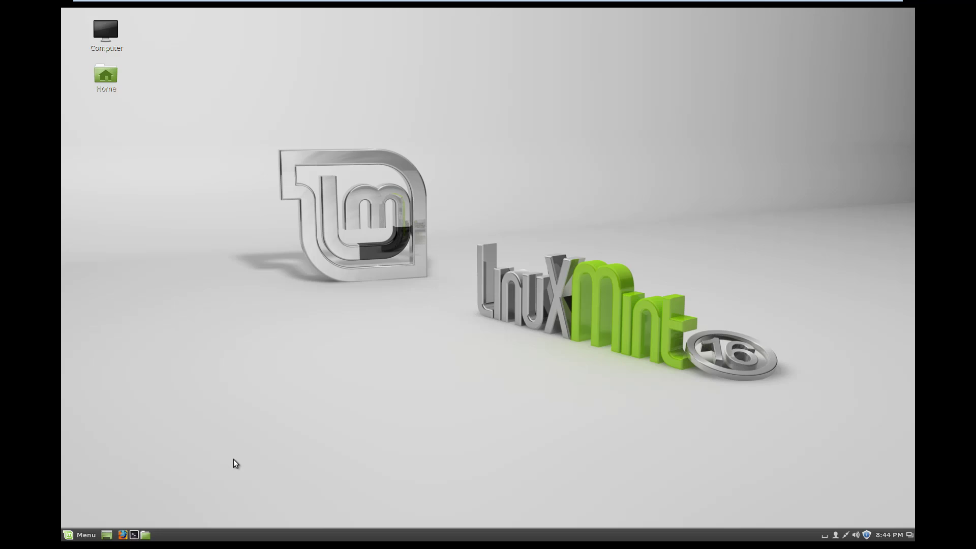
- Browse the menu categories, then search 'fire' to show only Firefox Web Browser
click(79, 537)
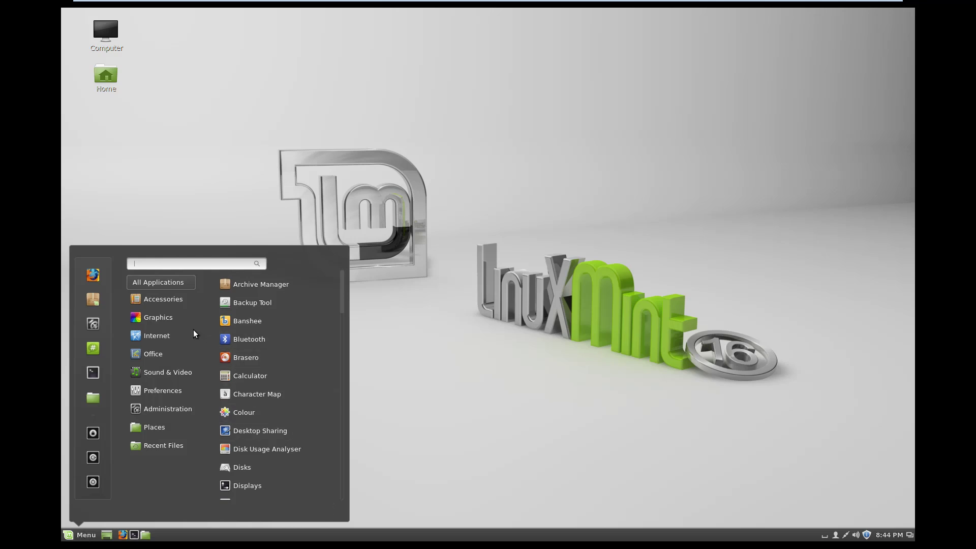
mouse_move(164, 413)
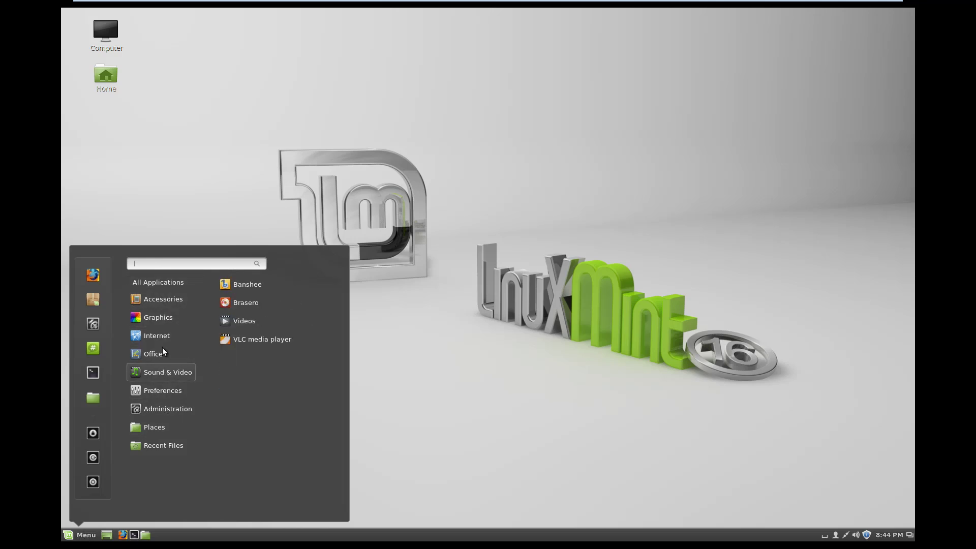
mouse_move(163, 283)
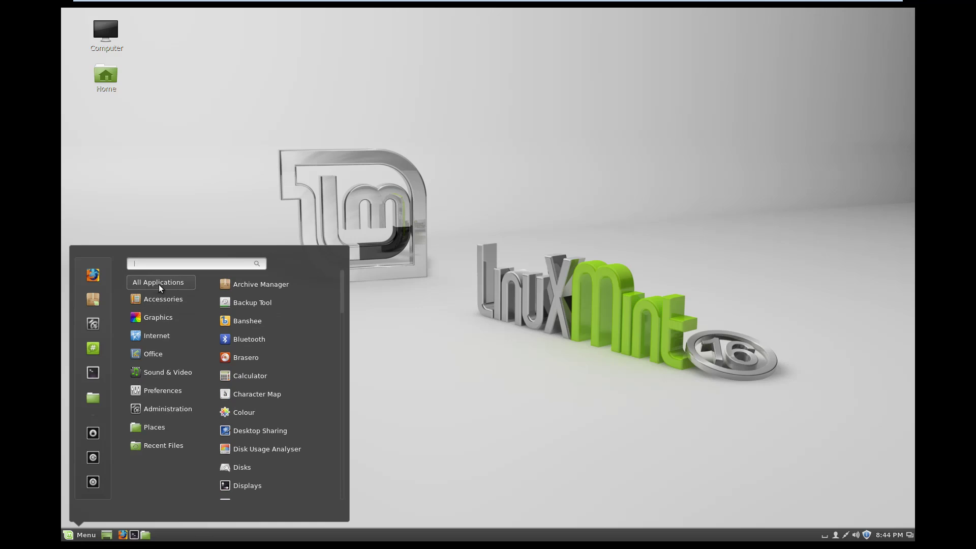
drag(346, 291, 331, 272)
mouse_move(174, 296)
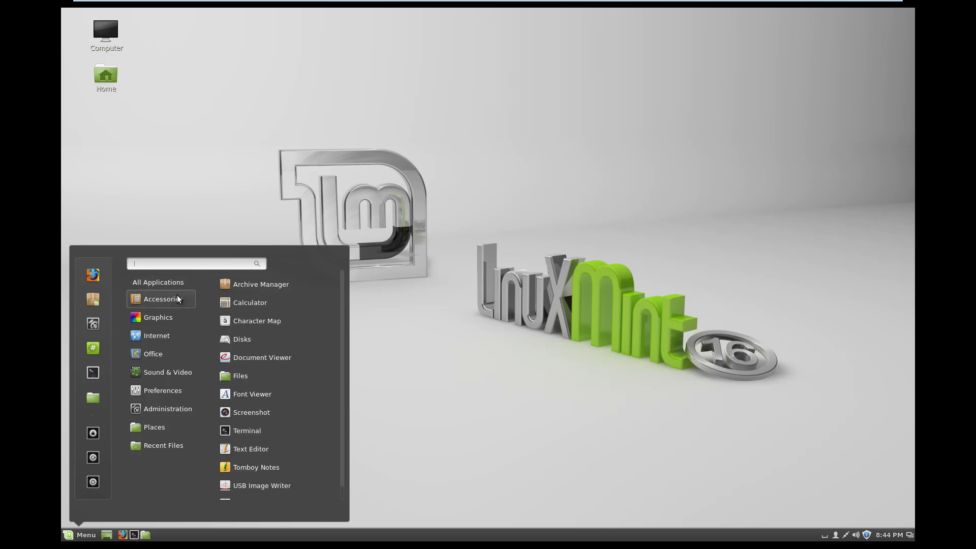
mouse_move(179, 319)
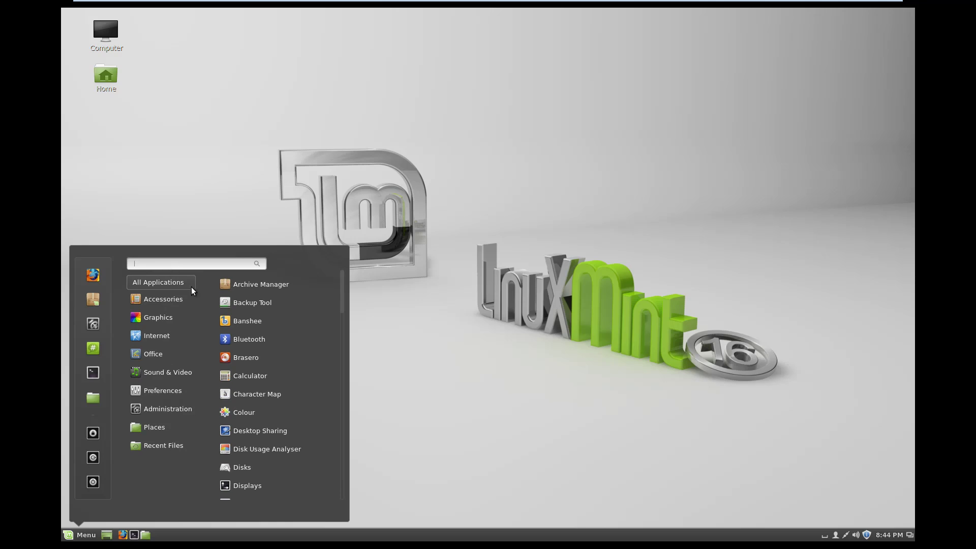
text(fire)
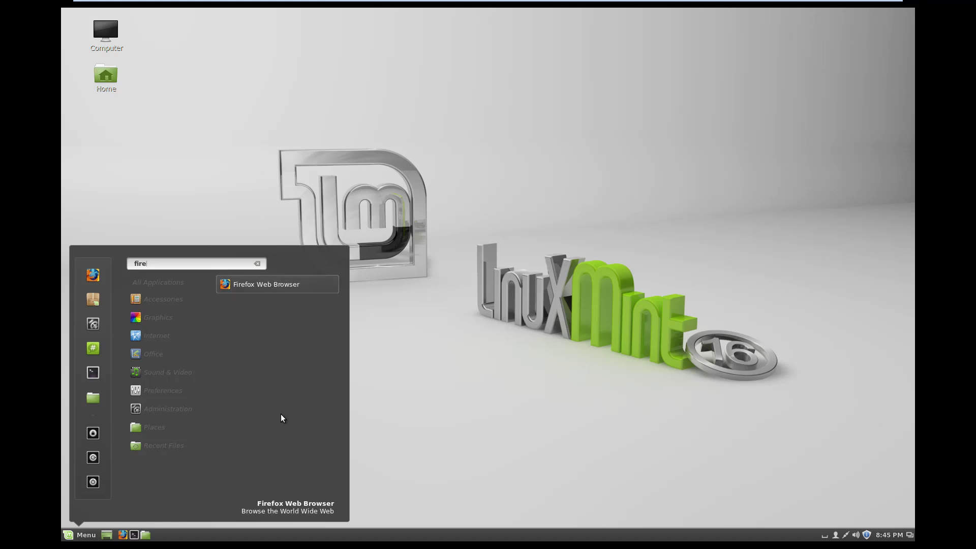
- Launch Firefox Web Browser and view its About Firefox information from the Help menu
click(300, 283)
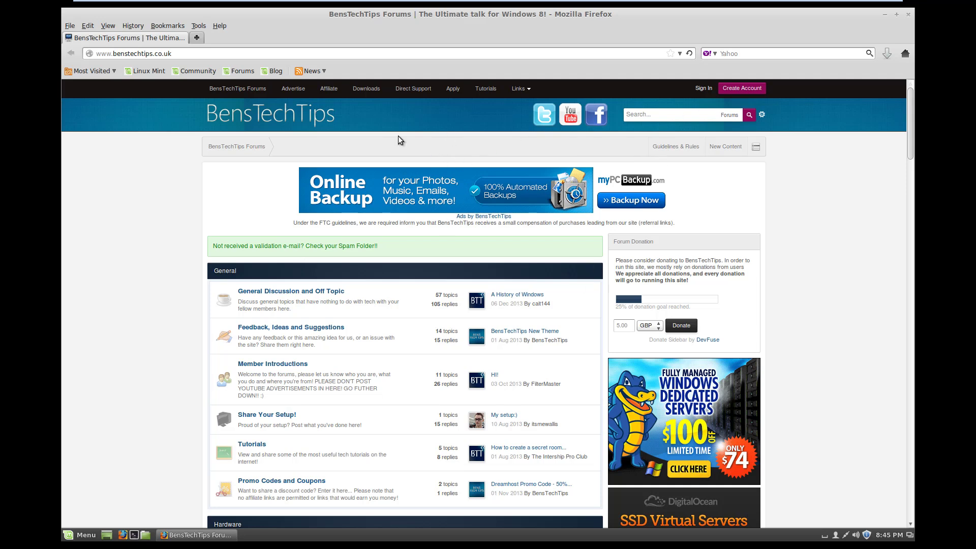
click(219, 26)
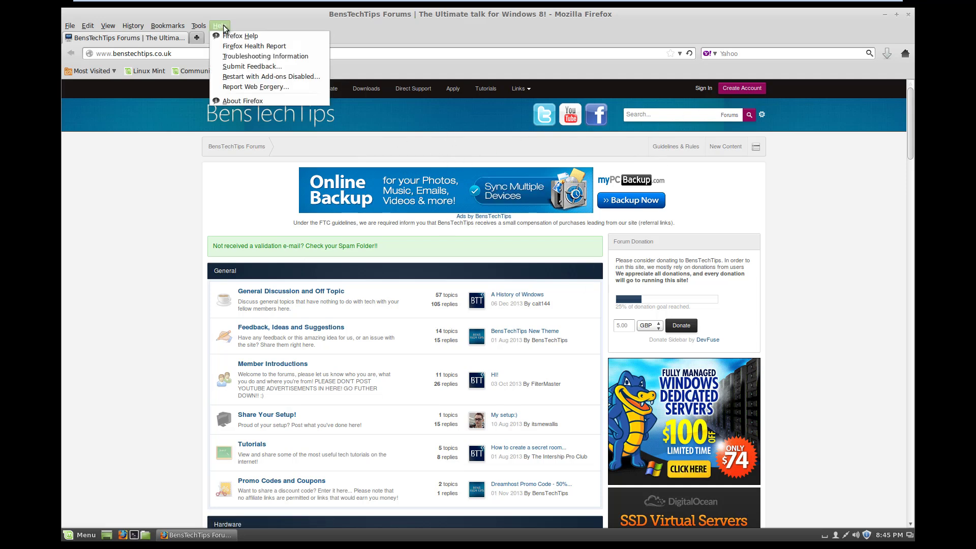
click(244, 101)
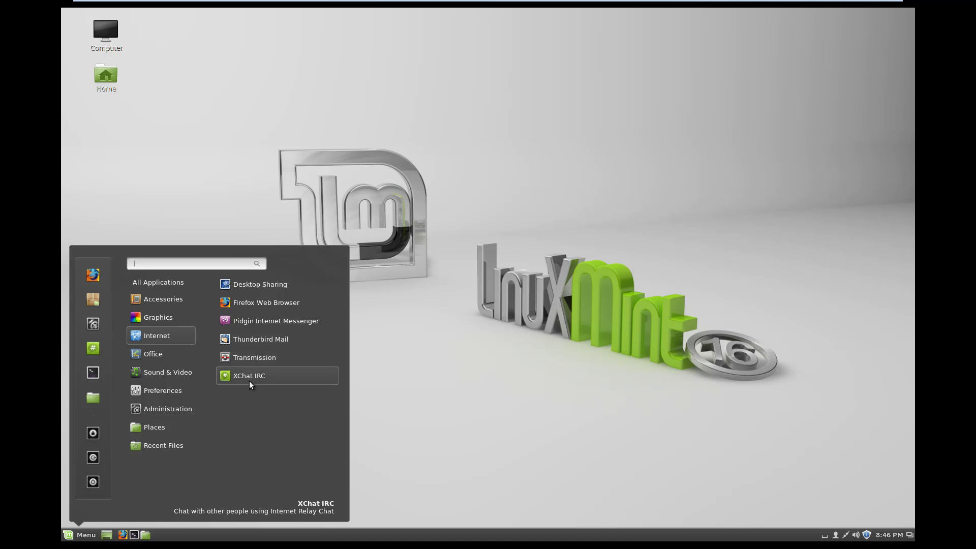
- Launch GIMP Image Editor from Graphics, close it, and bring up the menu's Office category
mouse_move(173, 318)
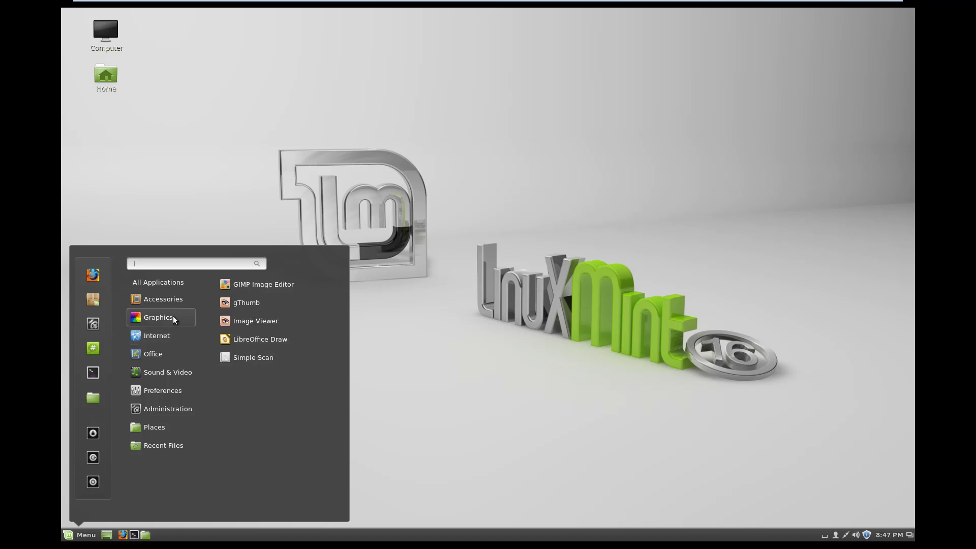
click(302, 290)
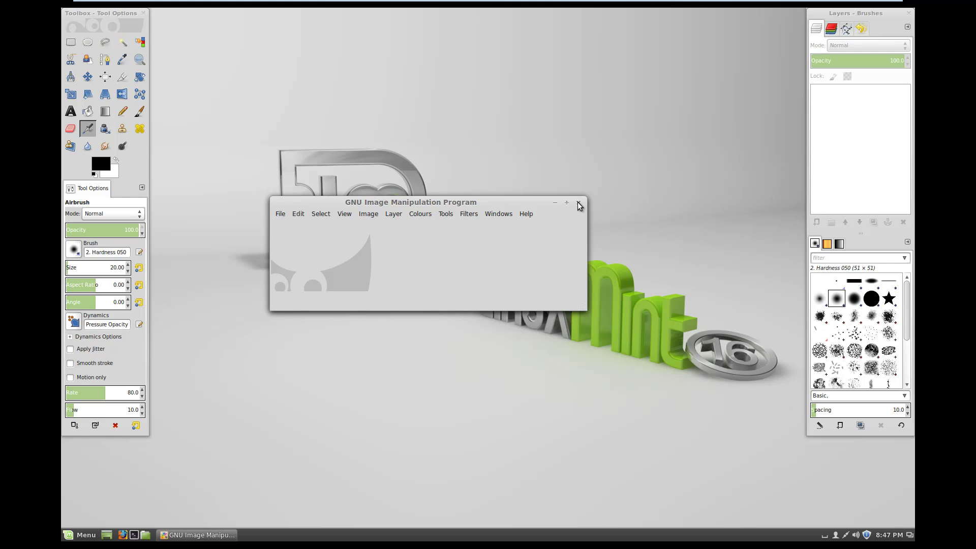
click(579, 205)
click(81, 535)
mouse_move(167, 354)
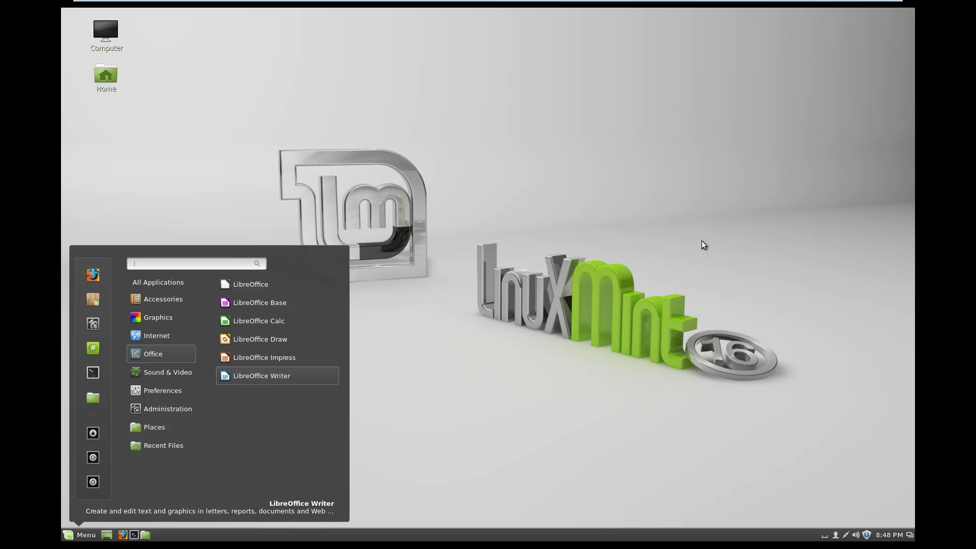
- Start LibreOffice Writer and type 'benstechtips' into the new document
click(293, 380)
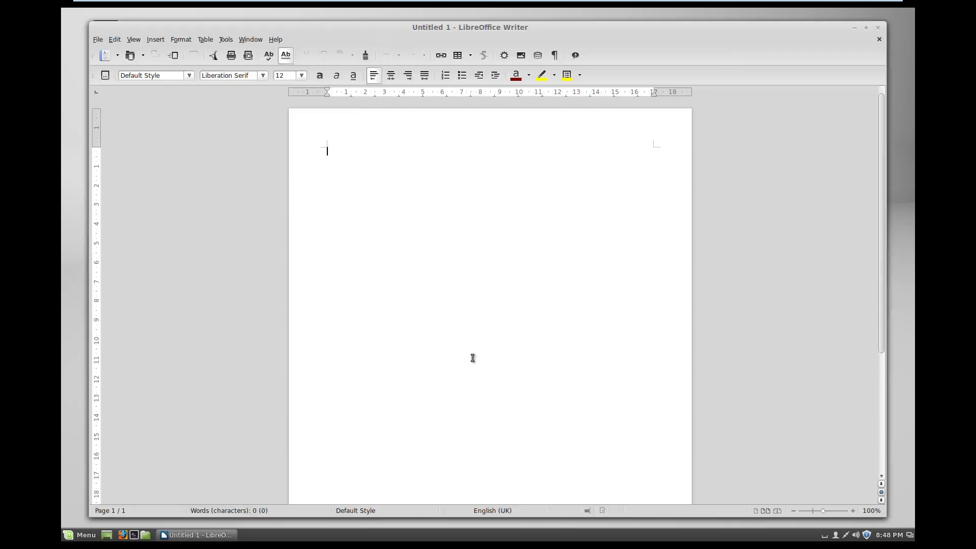
text(benstechtips)
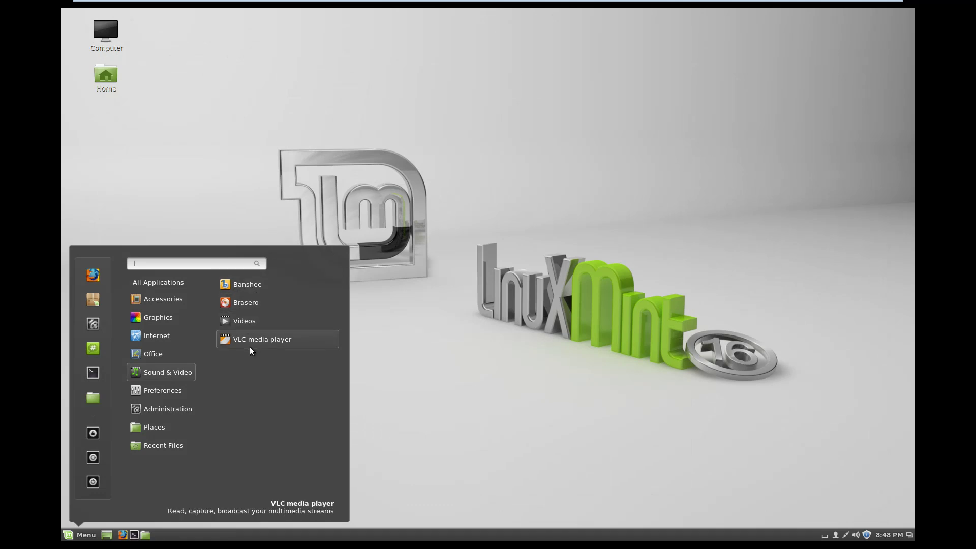
- Browse the Preferences and Administration categories, scrolling through their application lists
mouse_move(163, 390)
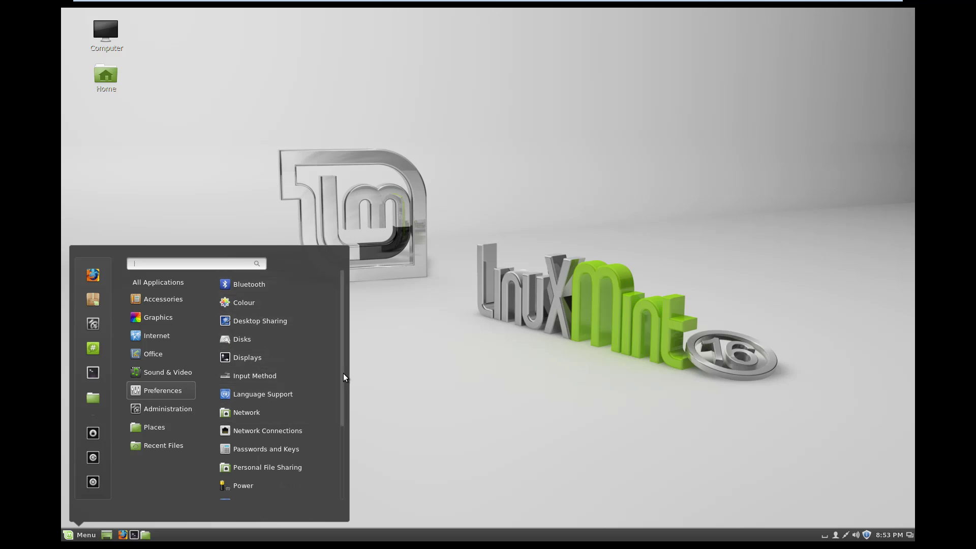
scroll(344, 377, down, 3)
mouse_move(179, 416)
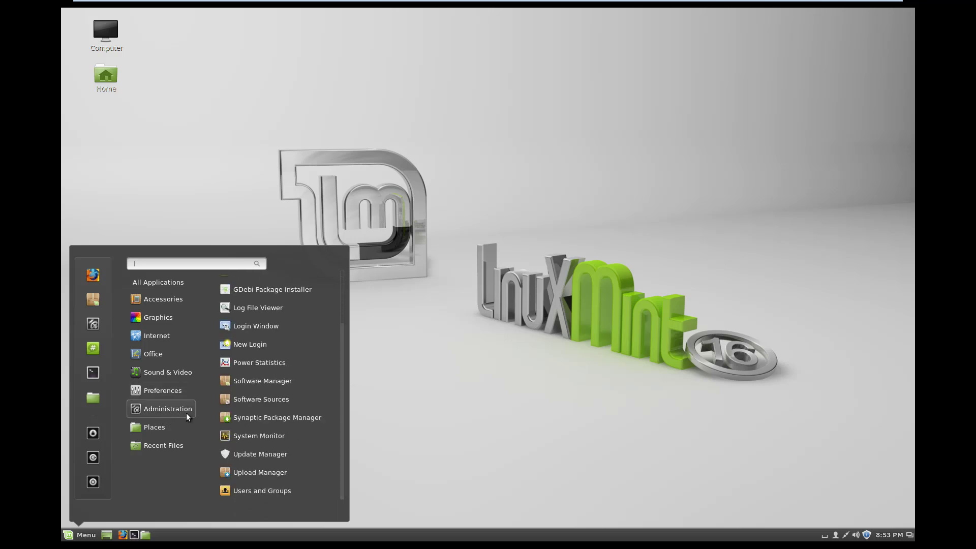
scroll(343, 400, up, 3)
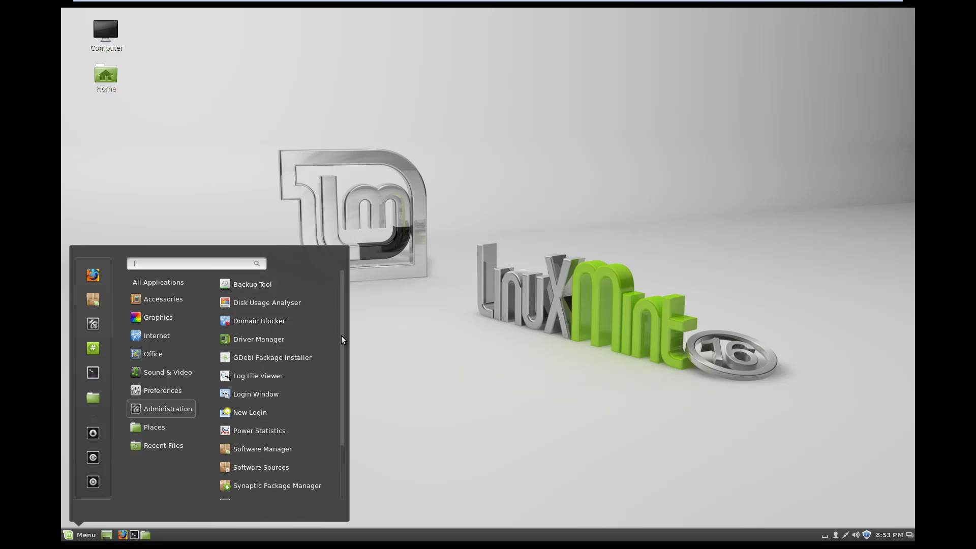
scroll(342, 344, down, 3)
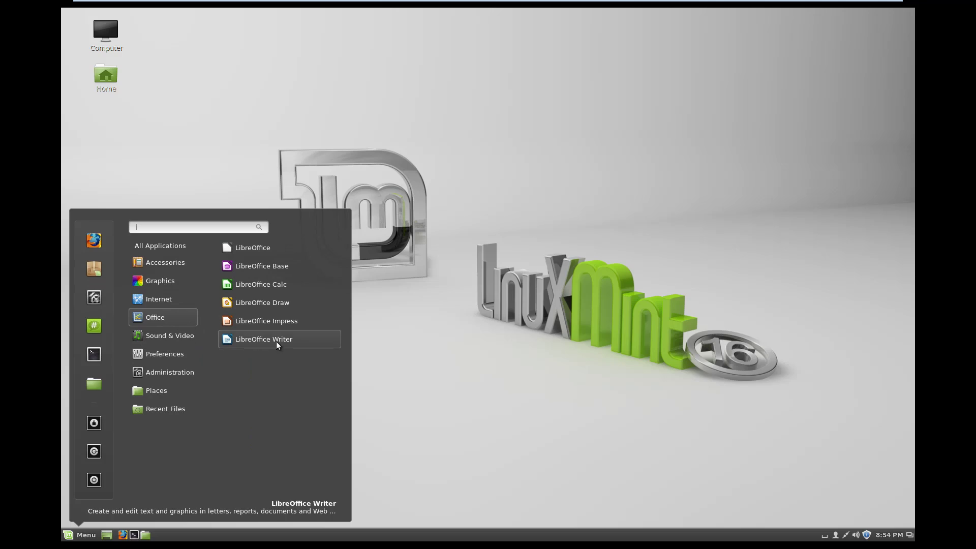
- Pin LibreOffice Writer from Office to the menu favourites and launch it from that favourite
drag(301, 344, 94, 391)
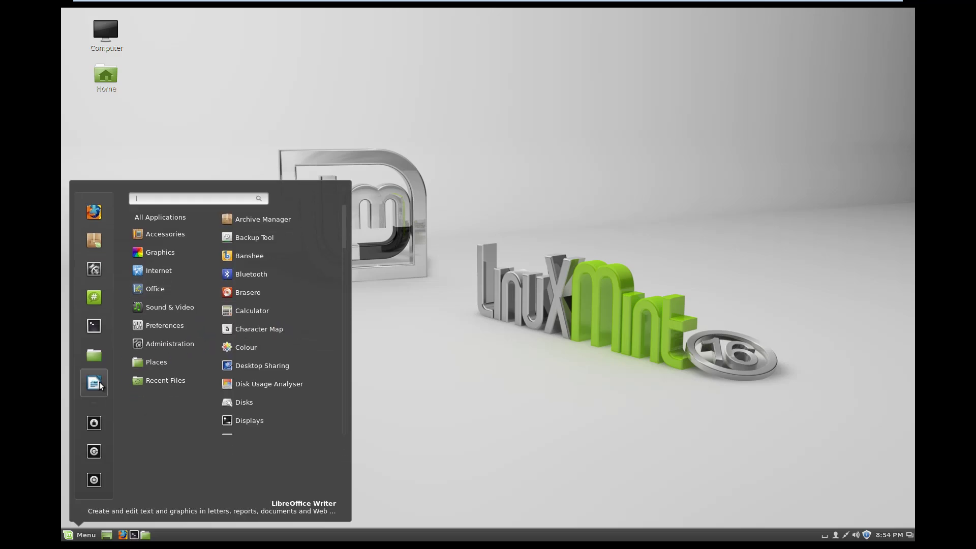
click(81, 535)
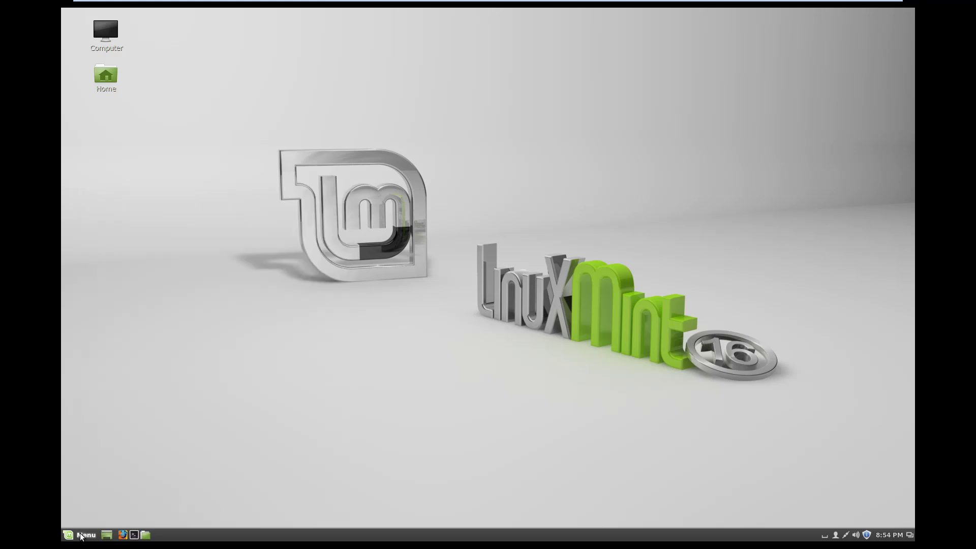
click(81, 535)
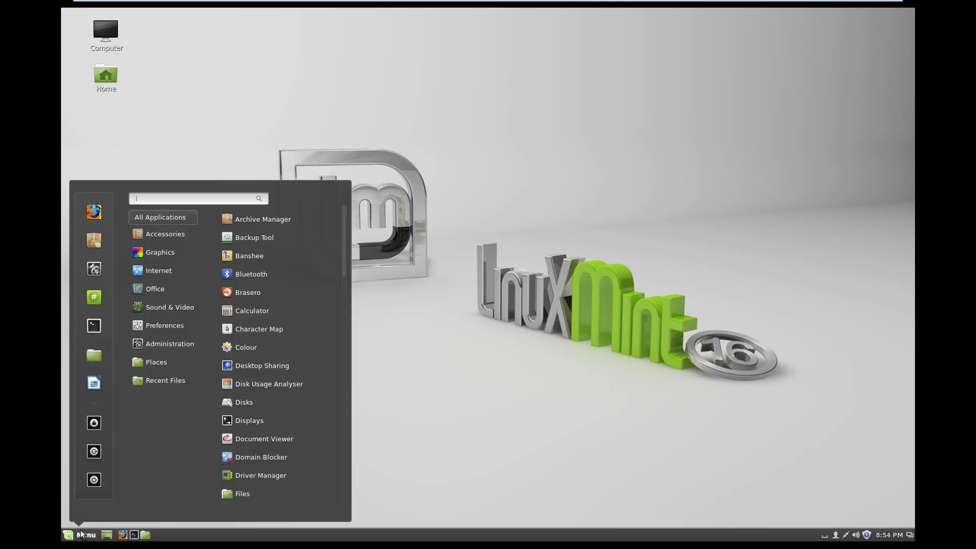
click(93, 386)
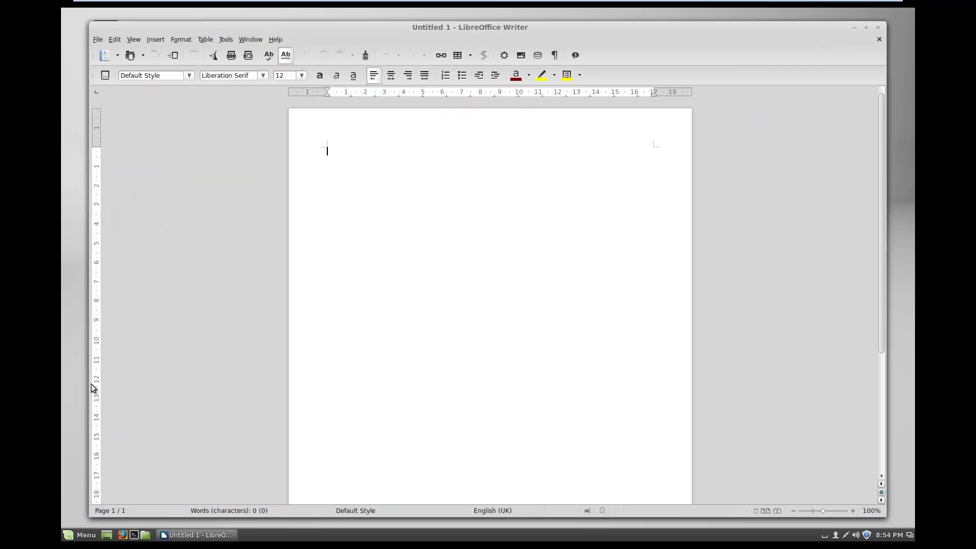